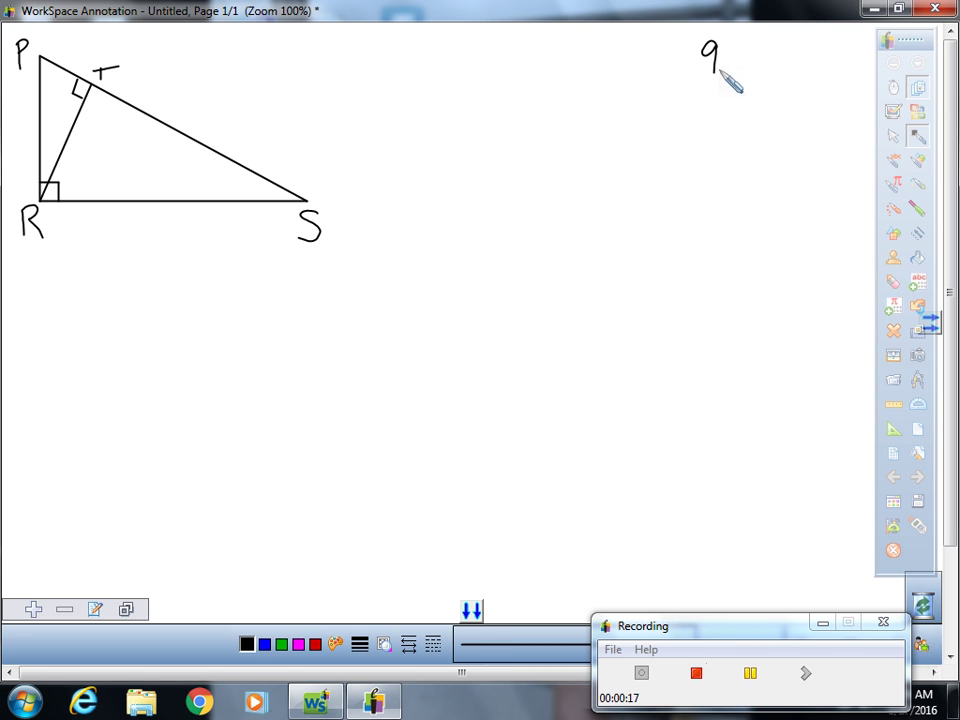
Handwrite '9.3 #6' at the top right of the page, beside triangle PRS
left_click(720, 70)
mouse_move(729, 45)
left_mouse_down()
mouse_move(731, 68)
mouse_move(790, 70)
left_mouse_up()
left_click_drag(774, 58, 812, 66)
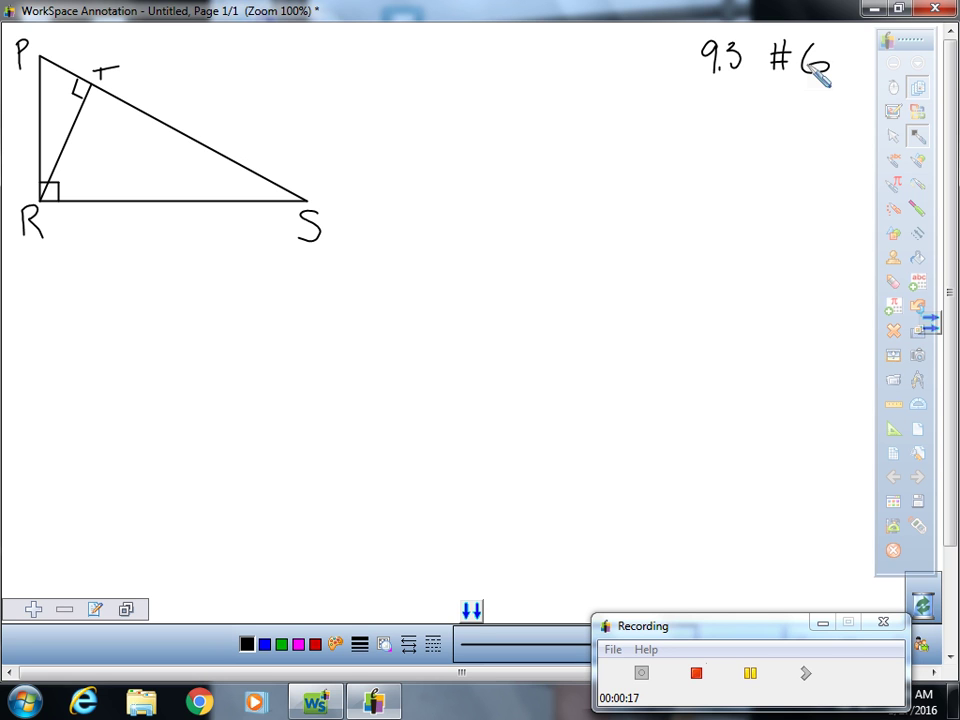
Draw statement and reason header lines and a vertical divider, then begin a circled 1
left_click_drag(248, 126, 445, 127)
left_click_drag(578, 127, 850, 144)
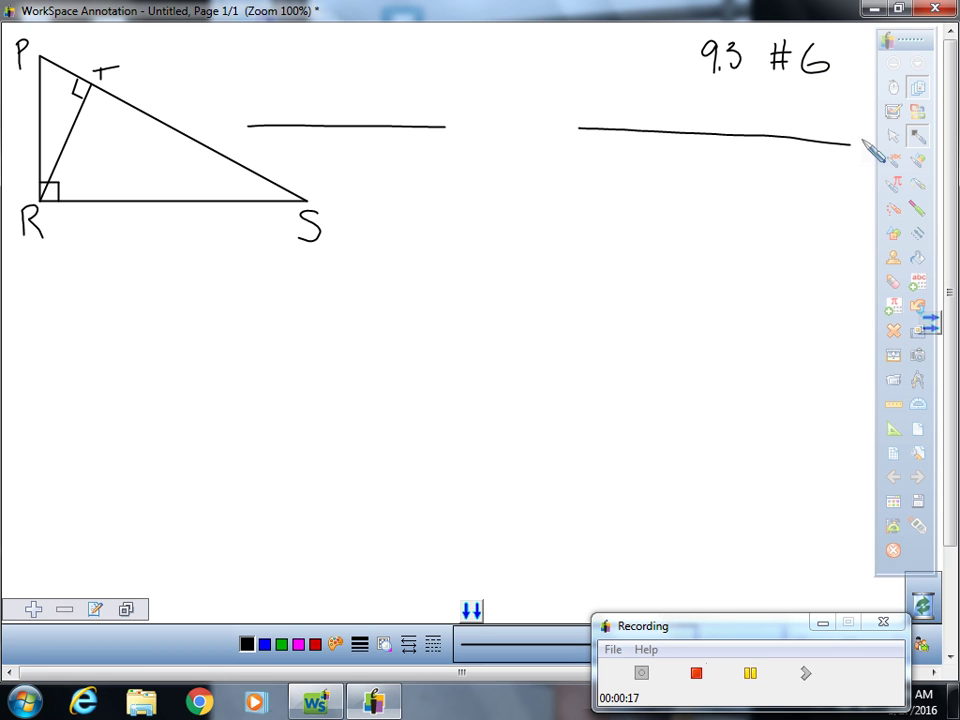
left_click_drag(575, 47, 531, 563)
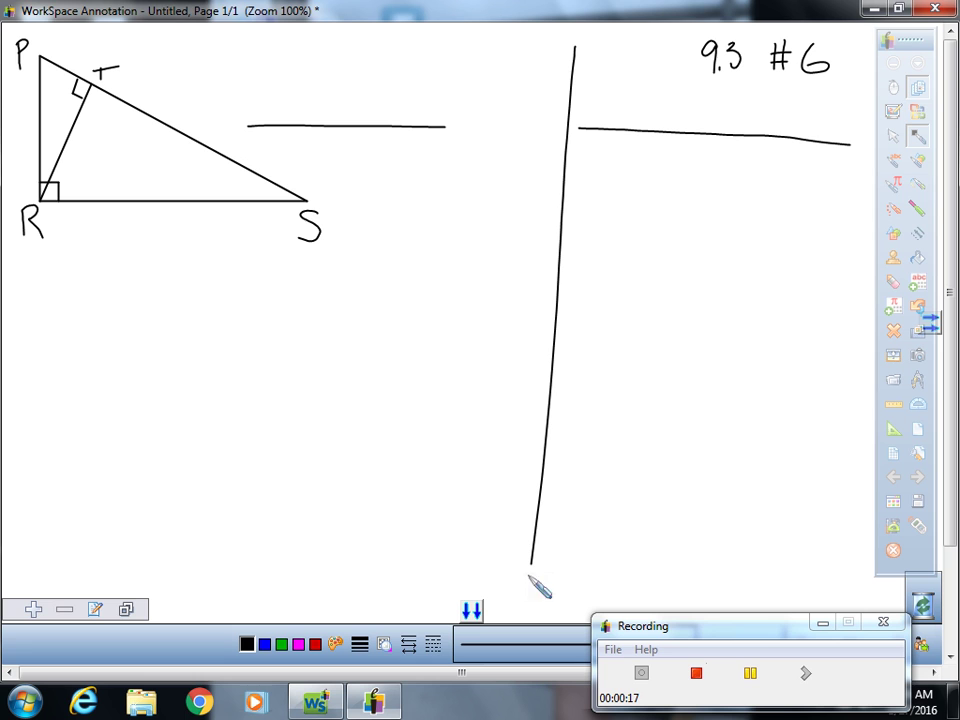
mouse_move(293, 150)
left_mouse_down()
mouse_move(295, 163)
mouse_move(291, 150)
left_mouse_up()
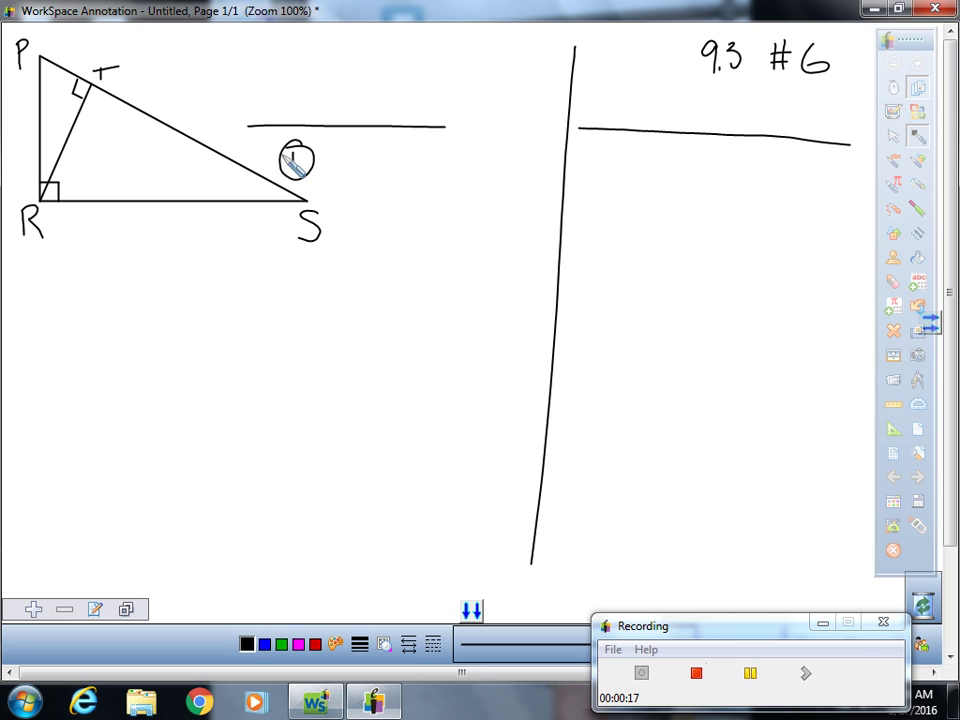
Write statement 1, 'RT is ALT, ∠PRS is Rt.', in the left column
mouse_move(329, 146)
left_mouse_down()
mouse_move(329, 173)
mouse_move(331, 160)
mouse_move(350, 170)
mouse_move(362, 146)
mouse_move(382, 167)
left_mouse_up()
mouse_move(401, 168)
left_mouse_down()
mouse_move(409, 147)
mouse_move(417, 168)
left_mouse_up()
left_click_drag(404, 160, 415, 159)
mouse_move(423, 148)
left_mouse_down()
mouse_move(433, 168)
mouse_move(448, 147)
left_mouse_up()
left_click_drag(440, 148, 445, 172)
mouse_move(459, 150)
left_mouse_down()
mouse_move(459, 170)
mouse_move(461, 161)
mouse_move(486, 170)
left_mouse_up()
mouse_move(496, 151)
left_mouse_down()
mouse_move(488, 168)
mouse_move(515, 170)
left_mouse_up()
mouse_move(530, 151)
left_mouse_down()
mouse_move(530, 170)
mouse_move(532, 161)
mouse_move(540, 170)
left_mouse_up()
left_click_drag(546, 152, 546, 170)
left_click_drag(542, 158, 552, 158)
mouse_move(553, 169)
left_mouse_down()
mouse_move(588, 167)
mouse_move(586, 147)
left_mouse_up()
Write reason '① Given' and start a circled 2 below statement 1
mouse_move(647, 152)
left_mouse_down()
mouse_move(641, 164)
mouse_move(660, 172)
mouse_move(681, 164)
left_mouse_up()
mouse_move(683, 170)
left_mouse_down()
mouse_move(702, 166)
mouse_move(706, 182)
left_mouse_up()
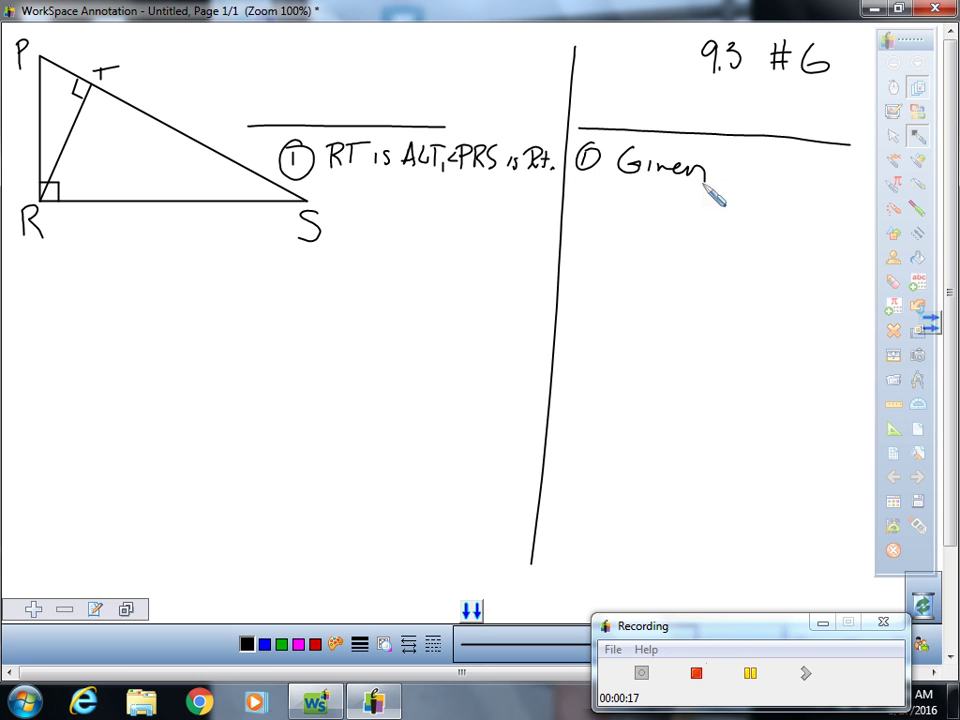
mouse_move(340, 201)
left_mouse_down()
mouse_move(352, 222)
mouse_move(340, 208)
left_mouse_up()
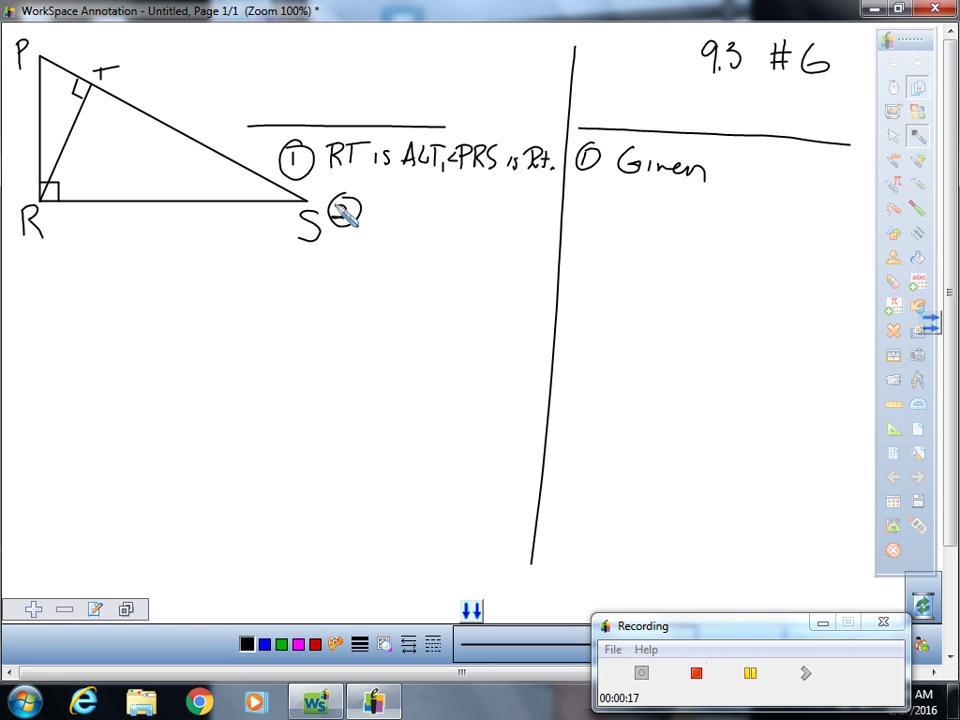
Write '△PTR ~ △RTS ~' after the circled 2
mouse_move(340, 208)
left_mouse_down()
mouse_move(350, 219)
mouse_move(390, 221)
left_mouse_up()
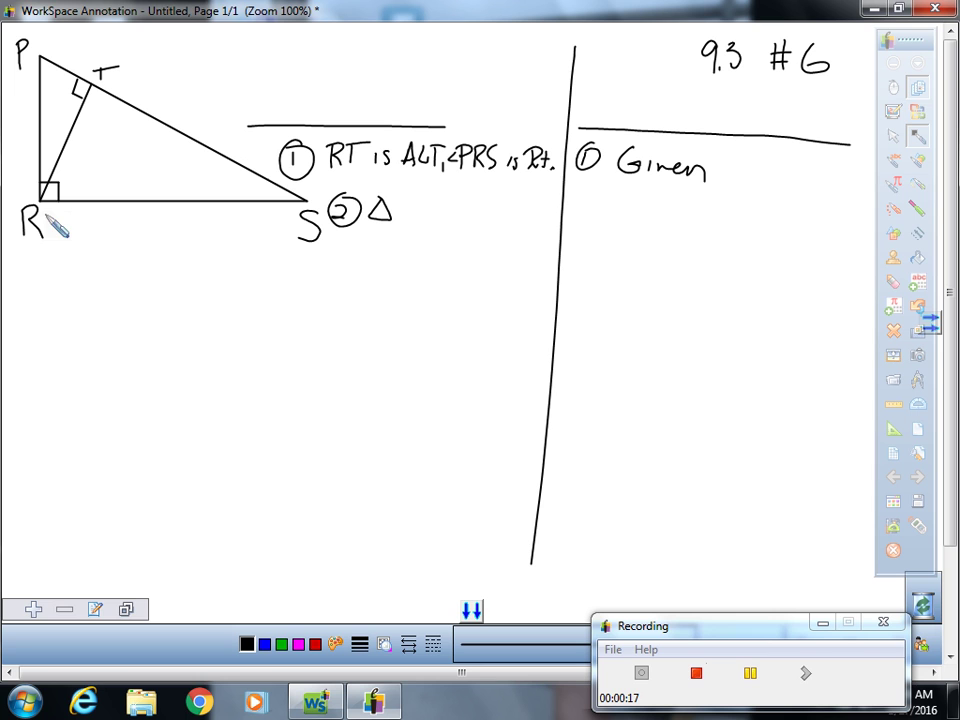
left_click_drag(402, 198, 402, 221)
mouse_move(402, 198)
left_mouse_down()
mouse_move(403, 210)
mouse_move(431, 199)
left_mouse_up()
mouse_move(424, 200)
left_mouse_down()
mouse_move(423, 220)
mouse_move(494, 213)
left_mouse_up()
mouse_move(379, 237)
left_mouse_down()
mouse_move(397, 261)
mouse_move(382, 242)
left_mouse_up()
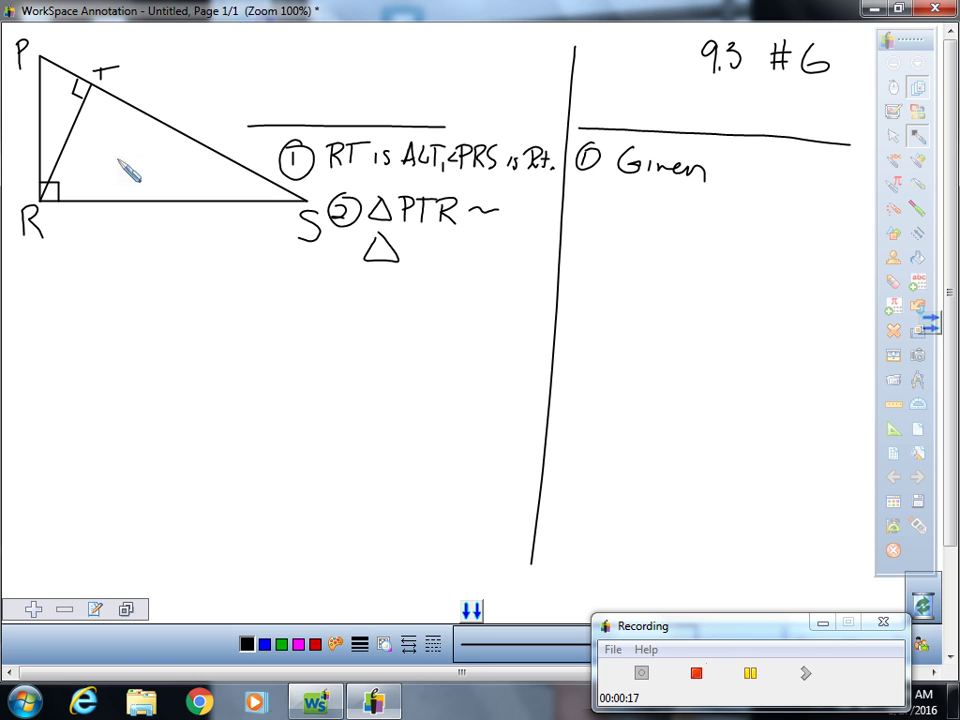
mouse_move(404, 240)
left_mouse_down()
mouse_move(404, 262)
mouse_move(407, 252)
mouse_move(428, 260)
mouse_move(430, 242)
left_mouse_up()
mouse_move(421, 243)
left_mouse_down()
mouse_move(421, 258)
mouse_move(490, 250)
left_mouse_up()
Add the final '△PRS' to statement 2 and number reason 2
mouse_move(370, 282)
left_mouse_down()
mouse_move(363, 298)
mouse_move(374, 281)
left_mouse_up()
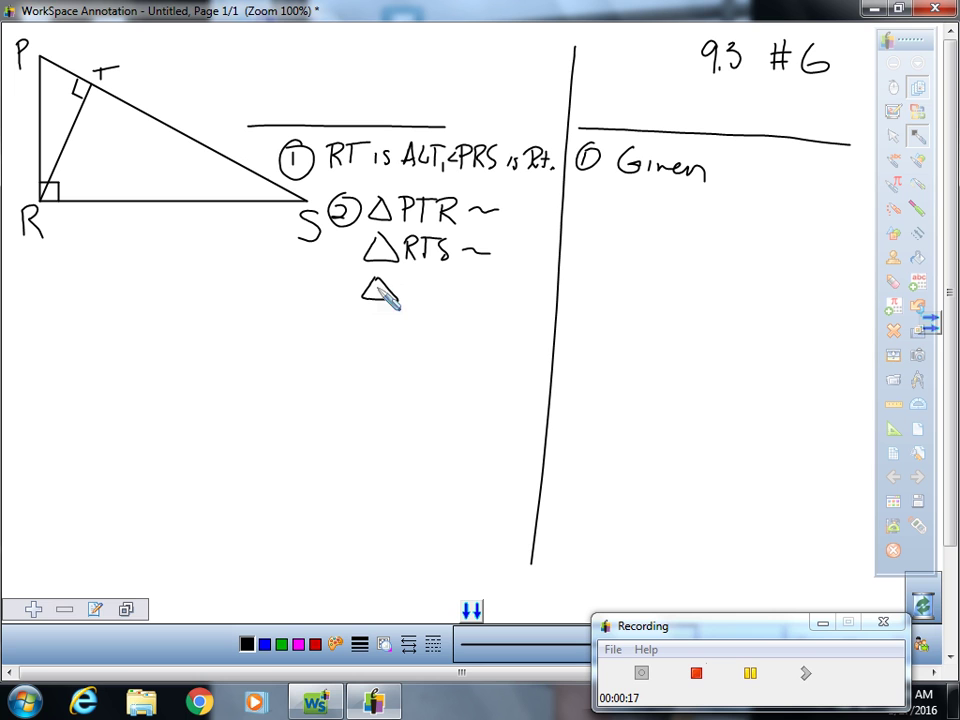
left_click_drag(405, 279, 405, 301)
left_click_drag(406, 280, 424, 301)
mouse_move(425, 281)
left_mouse_down()
mouse_move(444, 300)
mouse_move(458, 295)
mouse_move(452, 308)
left_mouse_up()
mouse_move(572, 219)
left_mouse_down()
mouse_move(586, 232)
mouse_move(603, 217)
mouse_move(575, 201)
left_mouse_up()
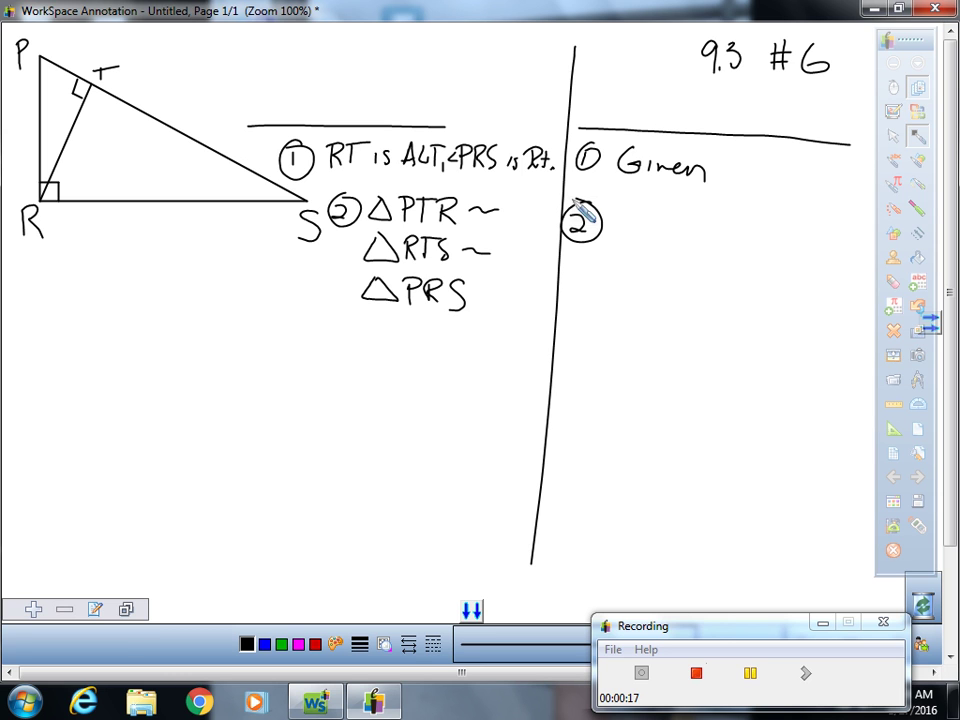
Begin reason 2 with 'If rt △ with'
left_click_drag(609, 212, 624, 211)
left_click_drag(617, 212, 625, 234)
left_click_drag(651, 211, 636, 235)
mouse_move(630, 222)
left_mouse_down()
mouse_move(692, 219)
mouse_move(689, 232)
left_mouse_up()
mouse_move(680, 222)
left_mouse_down()
mouse_move(740, 233)
mouse_move(806, 216)
mouse_move(815, 230)
left_mouse_up()
Finish reason 2 with 'alt to hyp then 3 △'s ~.'
left_click_drag(582, 261, 589, 272)
mouse_move(597, 252)
left_mouse_down()
mouse_move(596, 271)
mouse_move(607, 261)
mouse_move(637, 272)
mouse_move(661, 266)
mouse_move(699, 285)
mouse_move(712, 267)
mouse_move(746, 281)
mouse_move(757, 265)
left_mouse_up()
mouse_move(761, 258)
left_mouse_down()
mouse_move(765, 282)
mouse_move(771, 277)
left_mouse_up()
left_click_drag(773, 270, 795, 277)
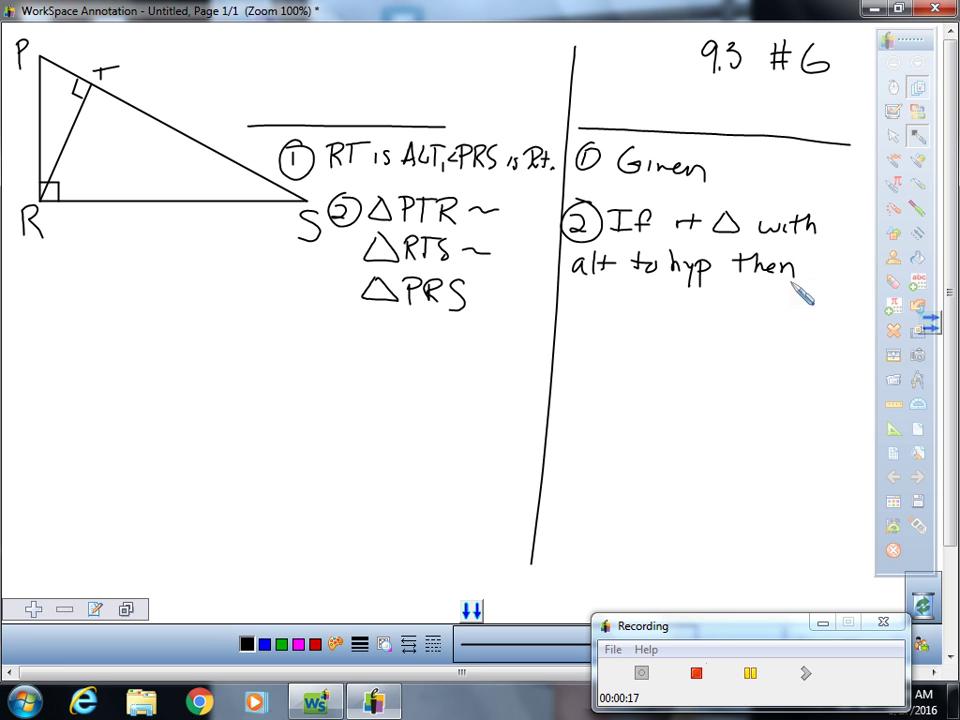
mouse_move(597, 293)
left_mouse_down()
mouse_move(606, 299)
mouse_move(598, 311)
left_mouse_up()
mouse_move(630, 312)
left_mouse_down()
mouse_move(642, 295)
mouse_move(684, 305)
left_mouse_up()
mouse_move(689, 303)
left_mouse_down()
mouse_move(686, 313)
mouse_move(741, 304)
left_mouse_up()
left_click(755, 316)
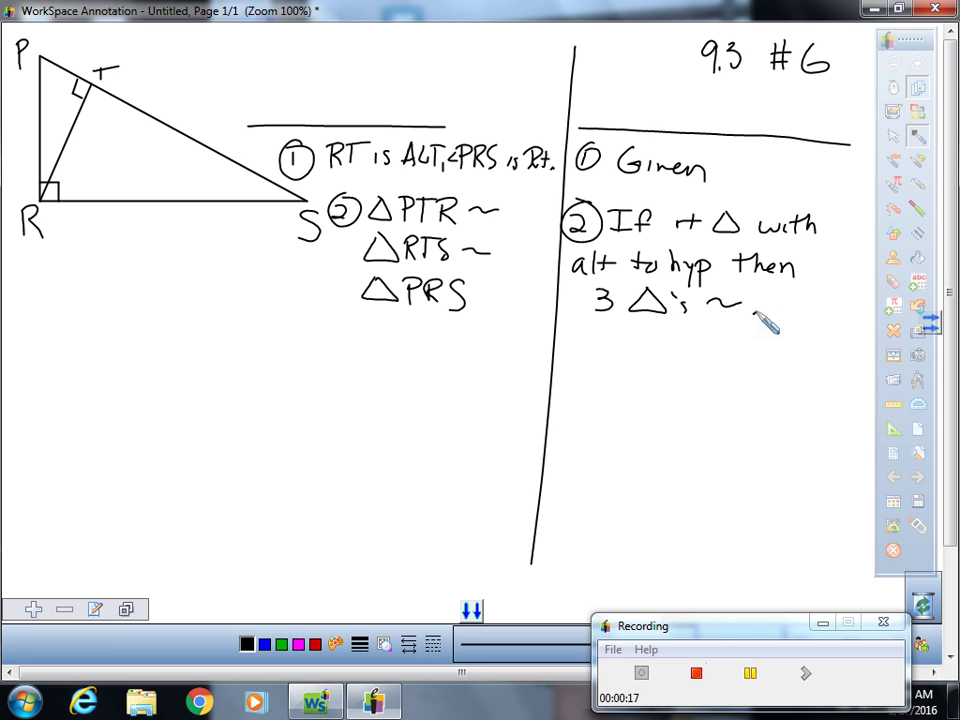
Write a circled 3 followed by 'PR/RS ='
mouse_move(256, 338)
left_mouse_down()
mouse_move(258, 364)
mouse_move(246, 348)
left_mouse_up()
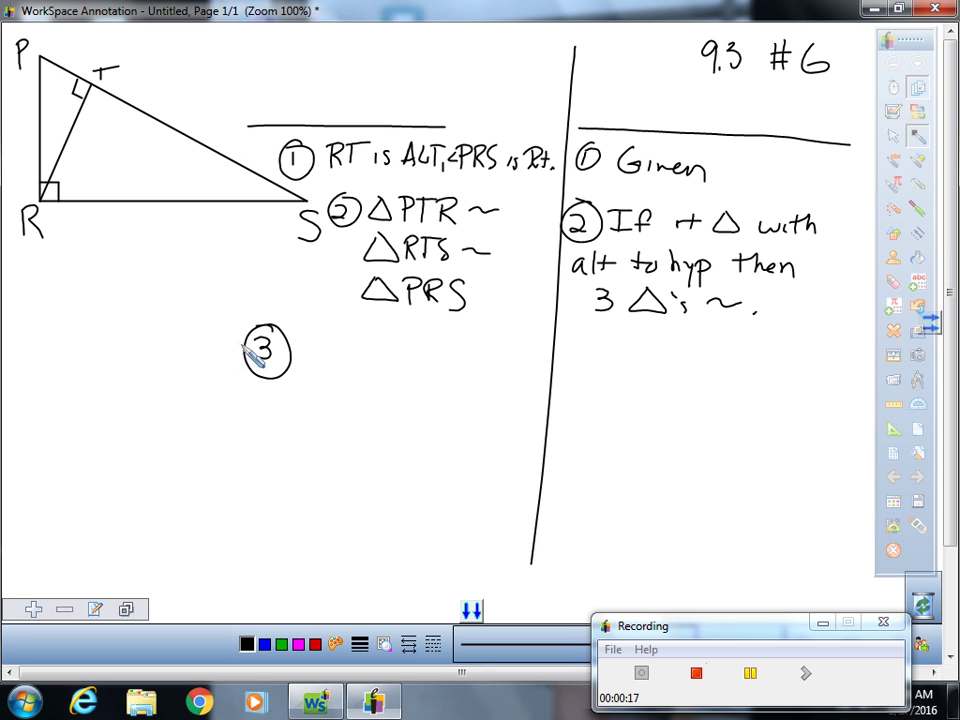
mouse_move(317, 338)
left_mouse_down()
mouse_move(317, 368)
mouse_move(336, 368)
left_mouse_up()
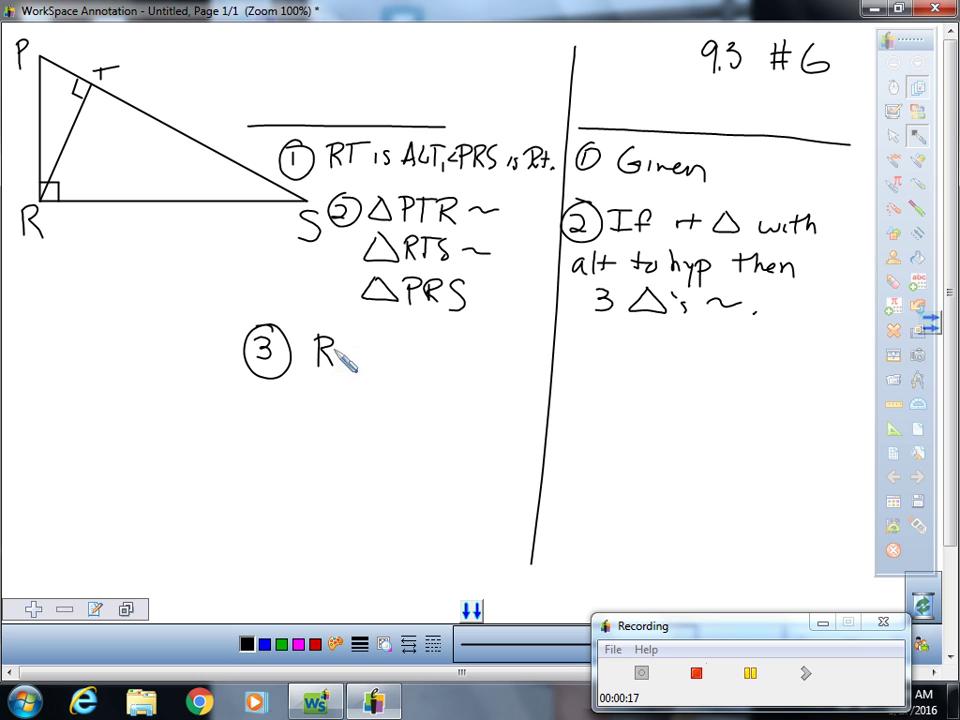
mouse_move(297, 334)
left_mouse_down()
mouse_move(297, 369)
mouse_move(302, 352)
mouse_move(345, 372)
left_mouse_up()
mouse_move(305, 380)
left_mouse_down()
mouse_move(300, 410)
mouse_move(324, 408)
left_mouse_up()
left_click_drag(365, 370, 391, 386)
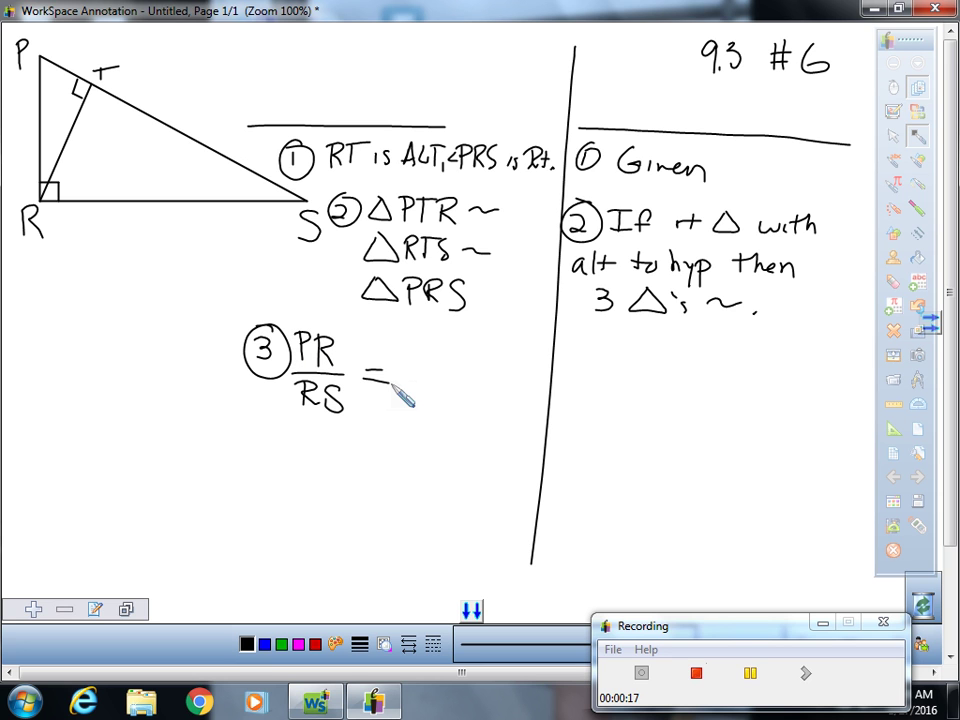
Dot the P and R of PRS and the R and S of side RS
left_click(413, 313)
left_click(431, 313)
left_click(431, 330)
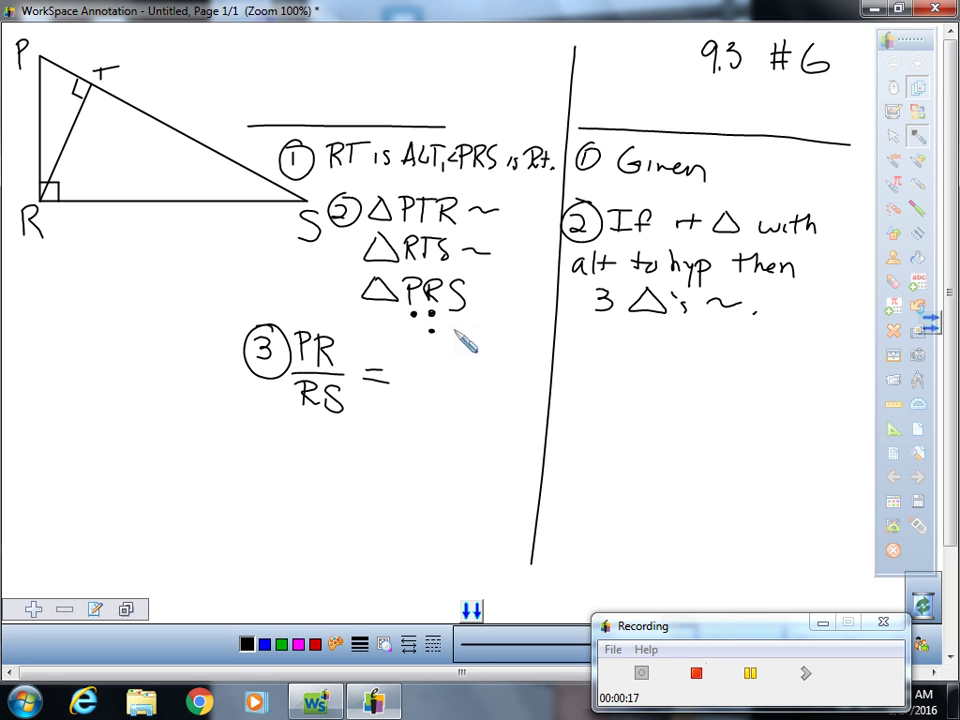
left_click(456, 331)
Complete the proportion with 'RT/TS' after the equals sign
mouse_move(407, 352)
left_mouse_down()
mouse_move(409, 378)
mouse_move(426, 378)
mouse_move(450, 356)
left_mouse_up()
left_click_drag(440, 356, 440, 378)
mouse_move(398, 379)
left_mouse_down()
mouse_move(453, 379)
mouse_move(424, 387)
left_mouse_up()
mouse_move(415, 388)
left_mouse_down()
mouse_move(412, 408)
mouse_move(435, 399)
mouse_move(428, 410)
left_mouse_up()
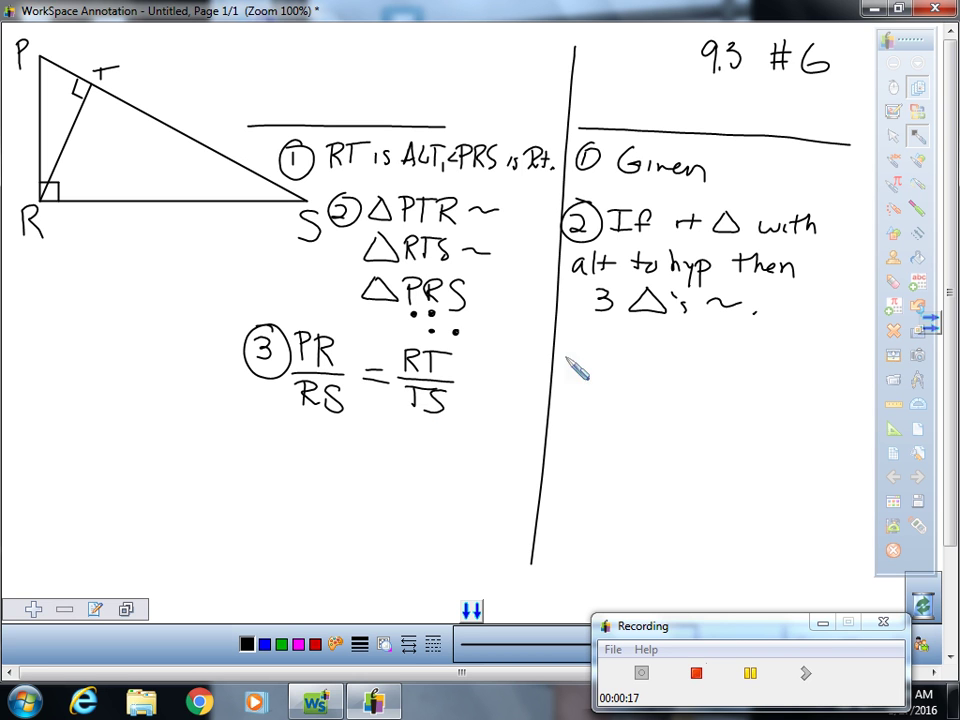
Write a circled 3 and 'CSSTP' as the reason for step 3
mouse_move(572, 360)
left_mouse_down()
mouse_move(574, 380)
mouse_move(632, 398)
left_mouse_up()
left_click_drag(676, 366, 652, 398)
mouse_move(704, 368)
left_mouse_down()
mouse_move(686, 400)
mouse_move(740, 367)
left_mouse_up()
left_click_drag(715, 370, 715, 405)
mouse_move(766, 372)
left_mouse_down()
mouse_move(766, 408)
mouse_move(776, 405)
left_mouse_up()
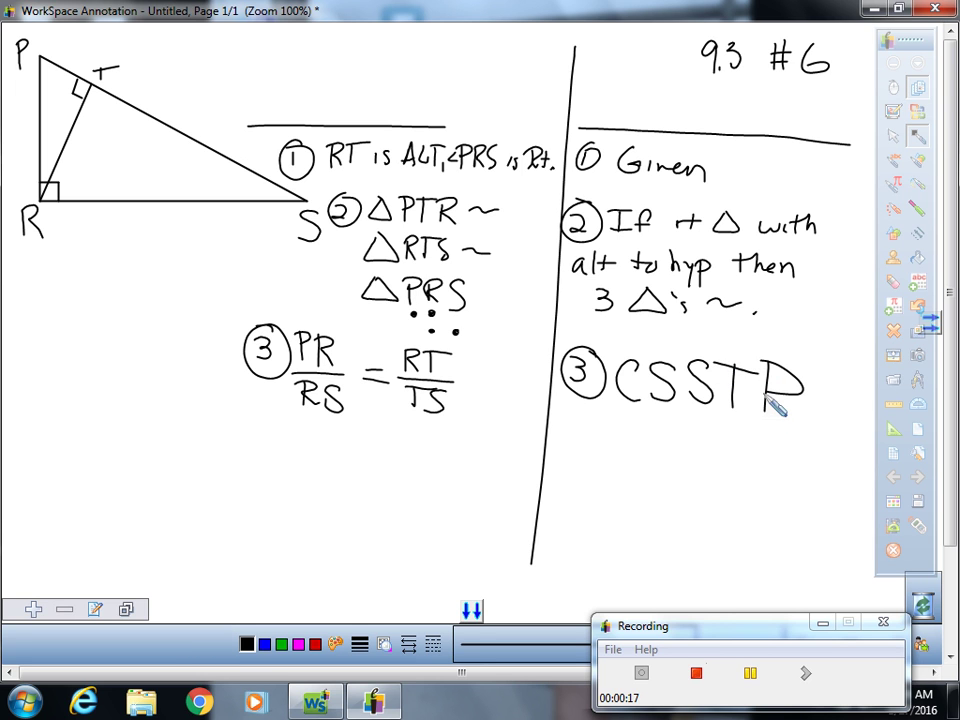